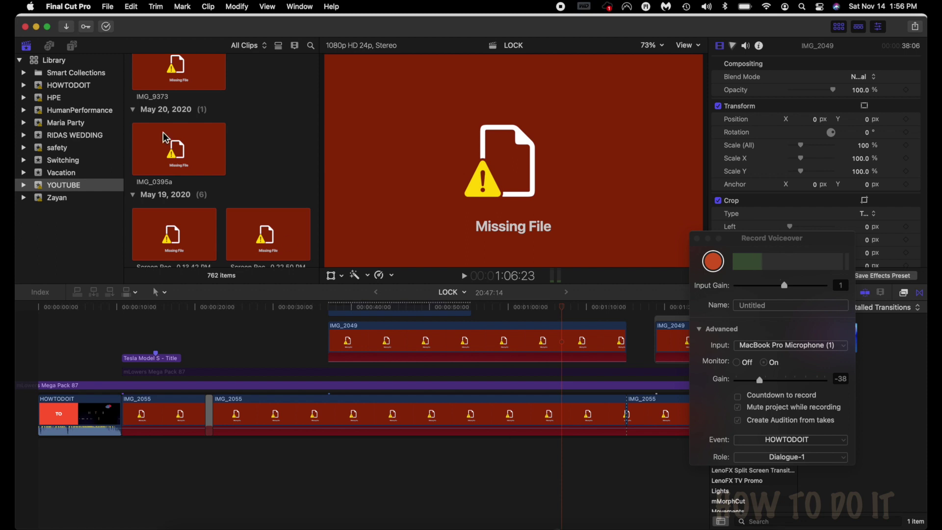
Step: Check About This Mac (2019 MacBook Pro, macOS Big Sur), then close it
{"action": "left_click", "coordinate": [30, 6]}
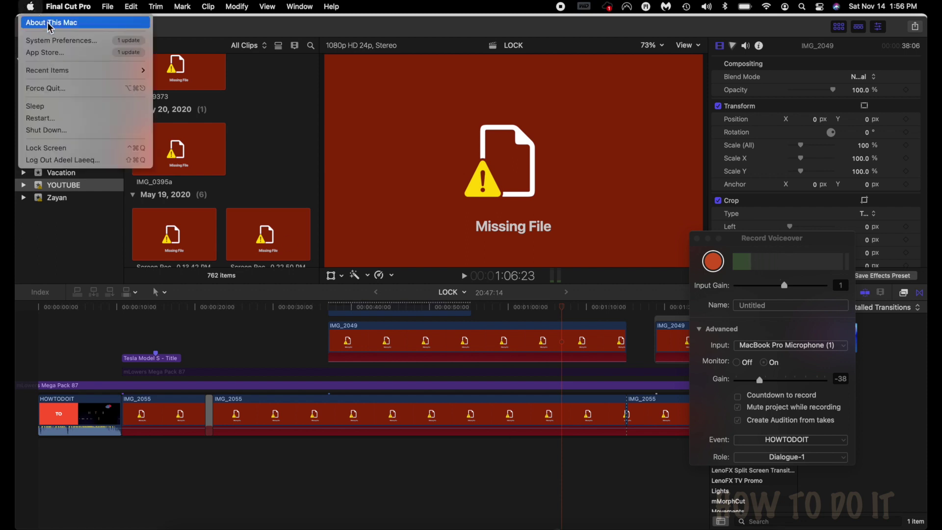
{"action": "left_click", "coordinate": [49, 19]}
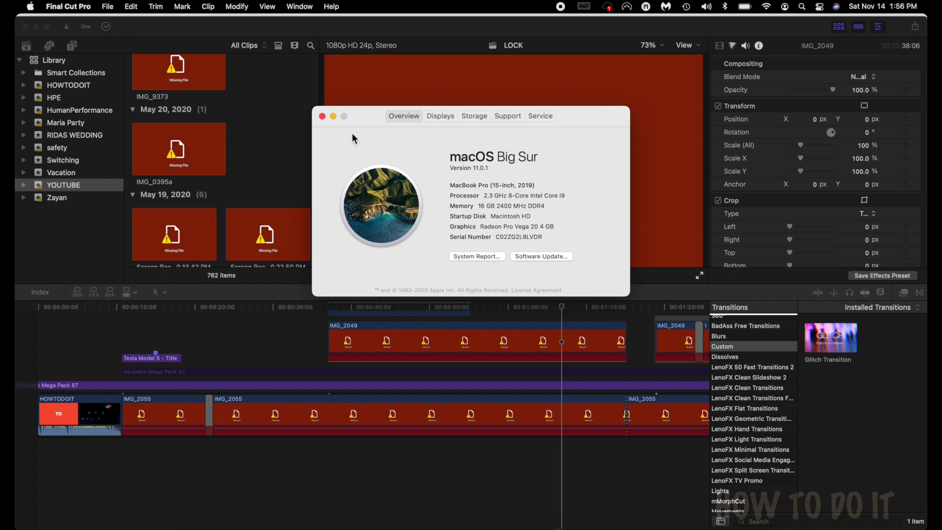
{"action": "left_click", "coordinate": [323, 116]}
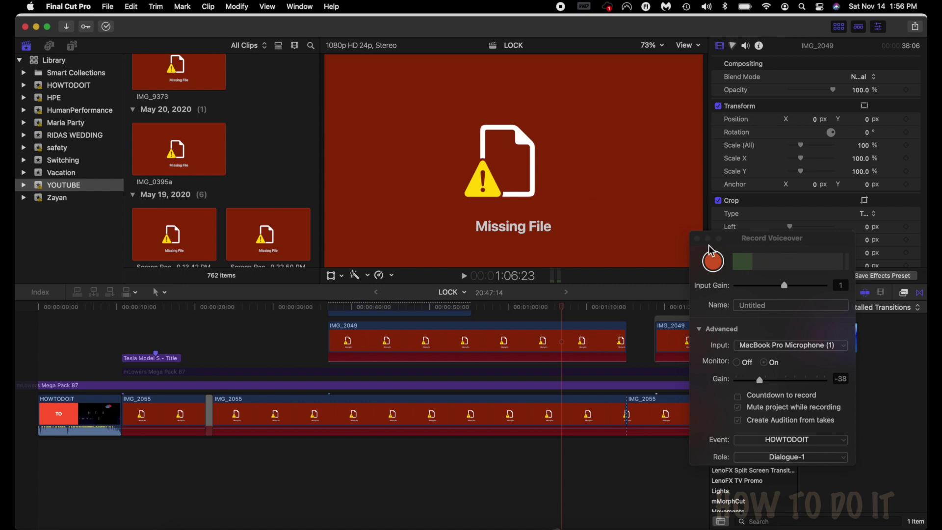
Step: Close the Record Voiceover panel and reopen it from the Window menu
{"action": "left_click", "coordinate": [697, 238]}
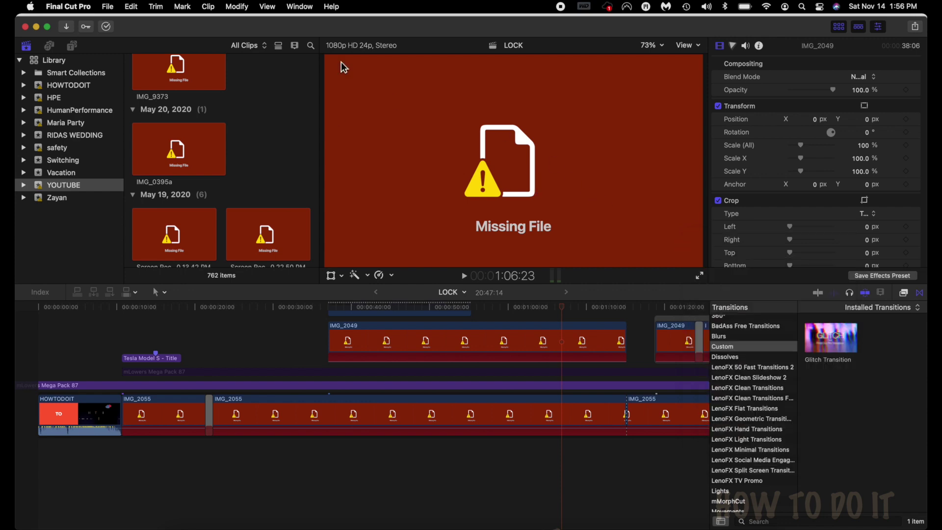
{"action": "left_click", "coordinate": [307, 10]}
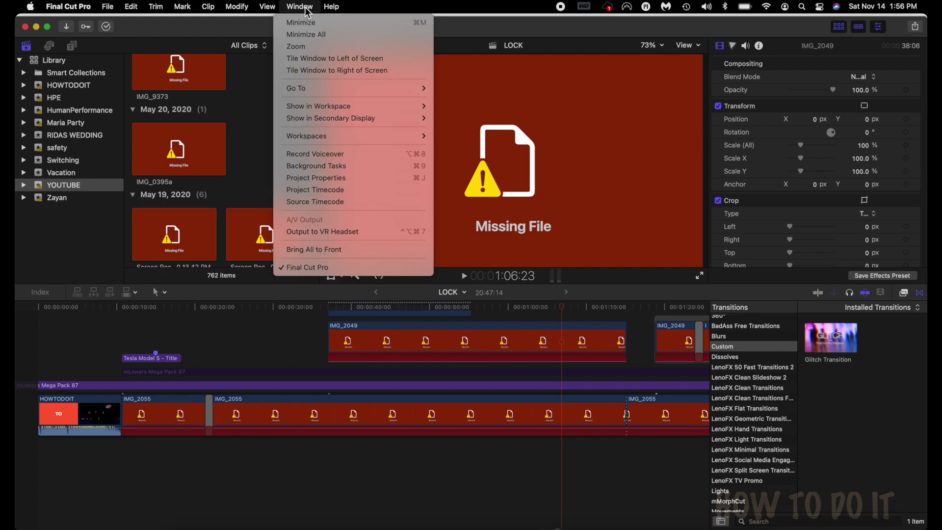
{"action": "left_click", "coordinate": [317, 155]}
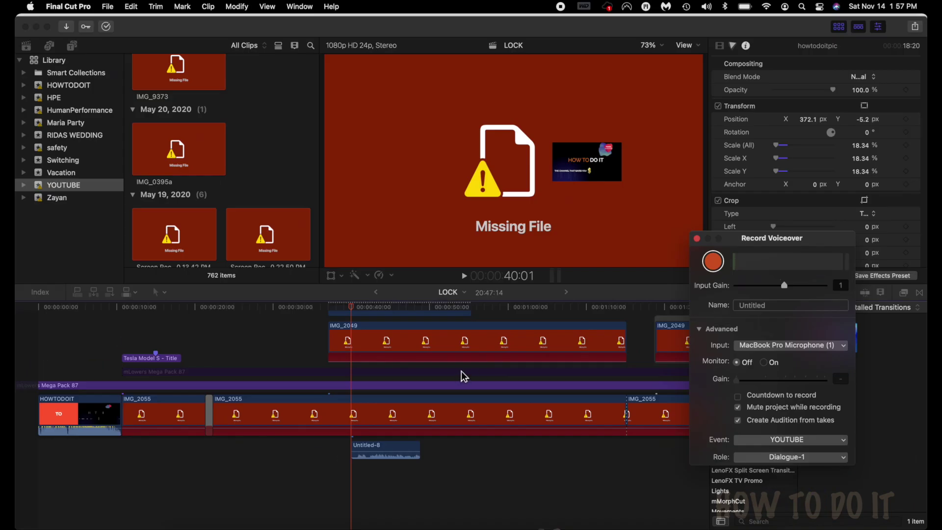
Step: Record a short voiceover take starting at the 00:27 playhead position
{"action": "left_click", "coordinate": [252, 310]}
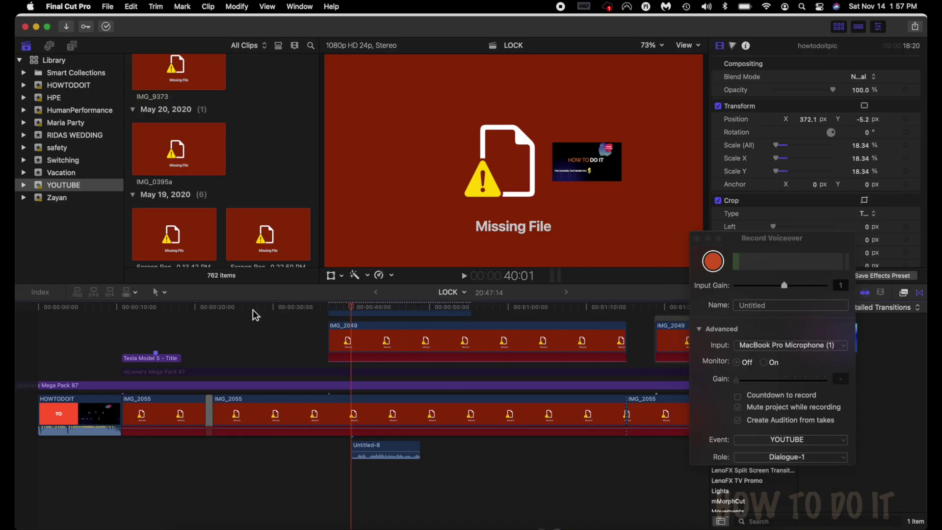
{"action": "left_click", "coordinate": [252, 310]}
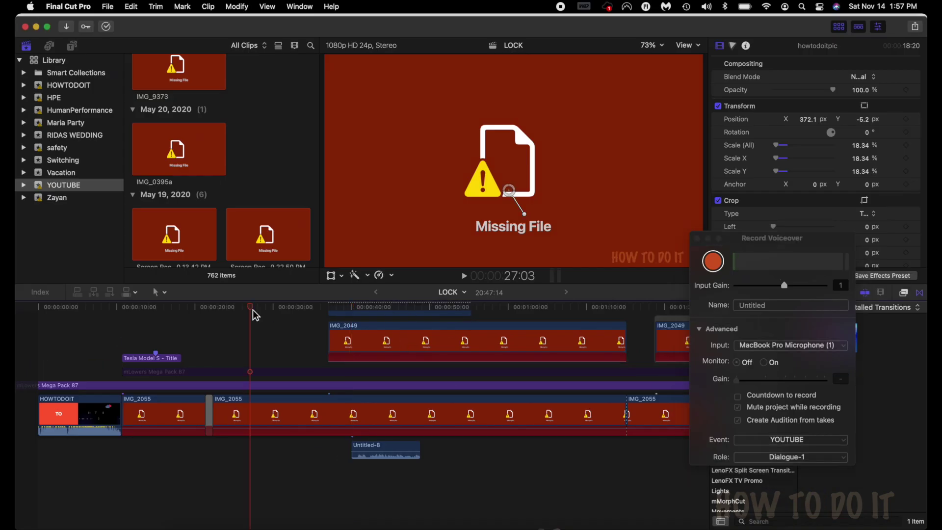
{"action": "left_click", "coordinate": [713, 261]}
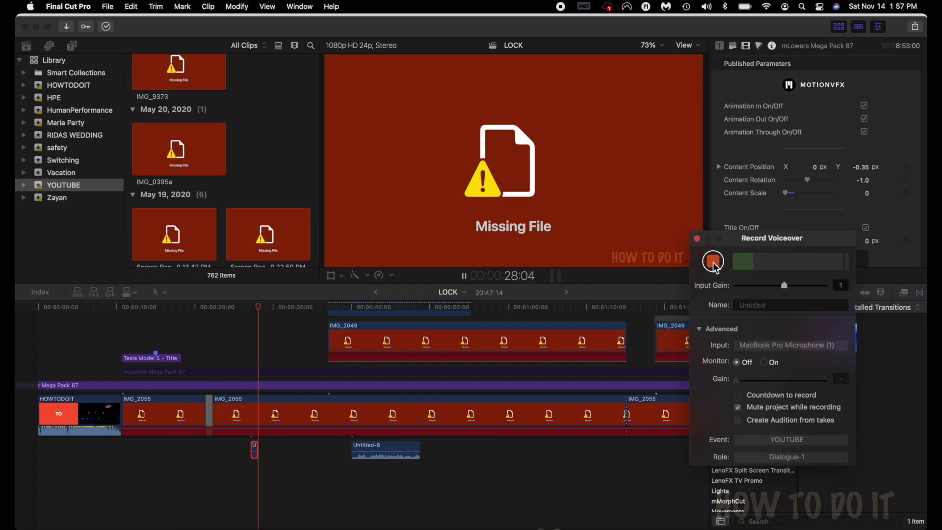
{"action": "left_click", "coordinate": [712, 261]}
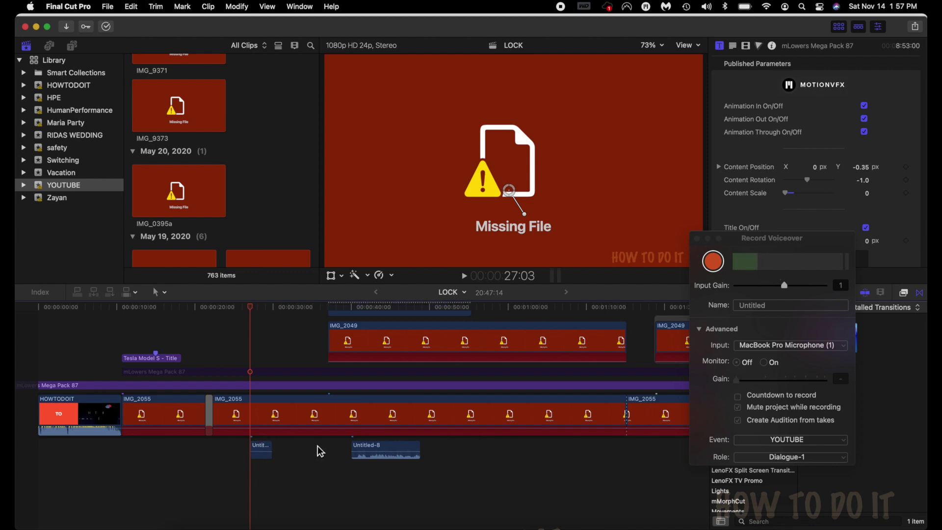
Step: Play back the new take and check input sources, keeping the MacBook Pro microphone
{"action": "left_click", "coordinate": [464, 277]}
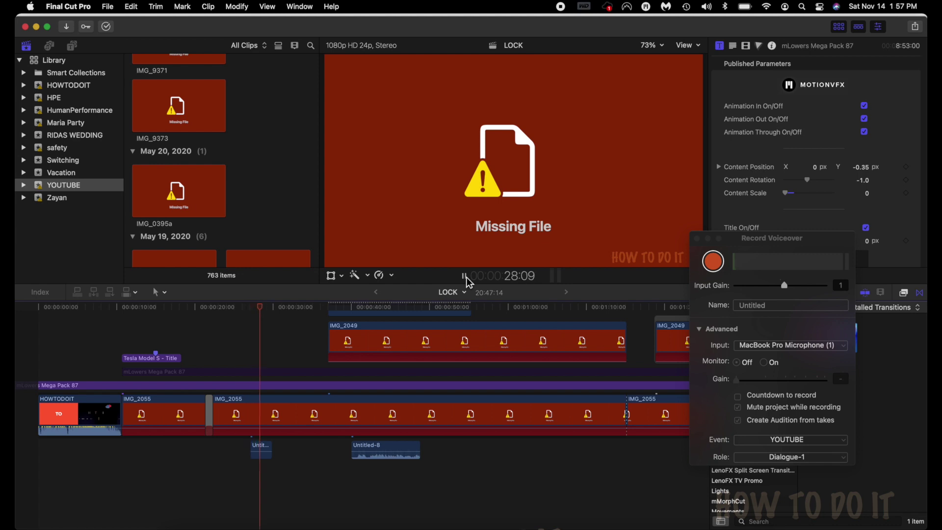
{"action": "left_click", "coordinate": [465, 276]}
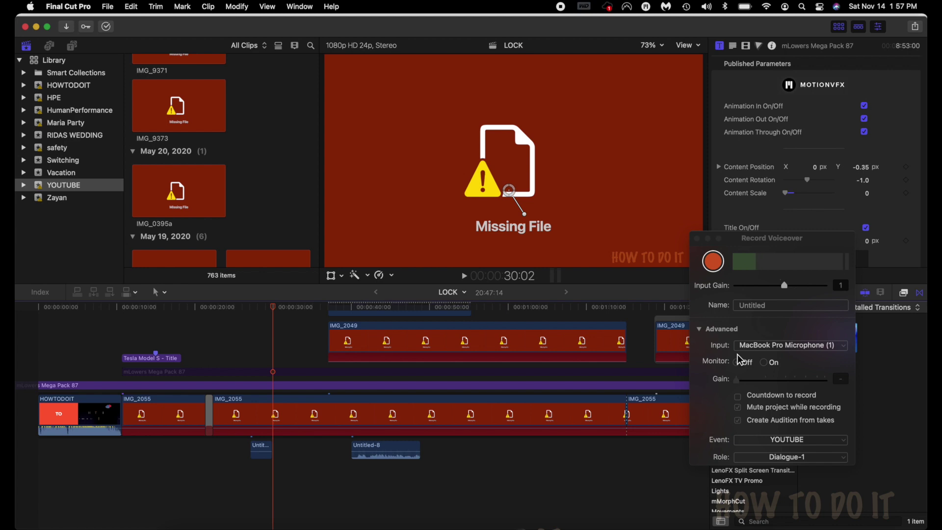
{"action": "left_click", "coordinate": [845, 346]}
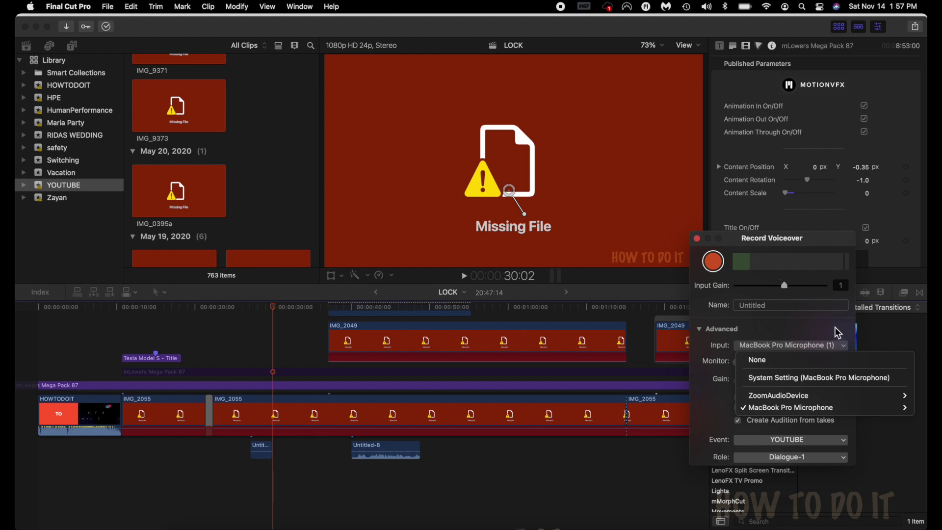
{"action": "left_click", "coordinate": [835, 328]}
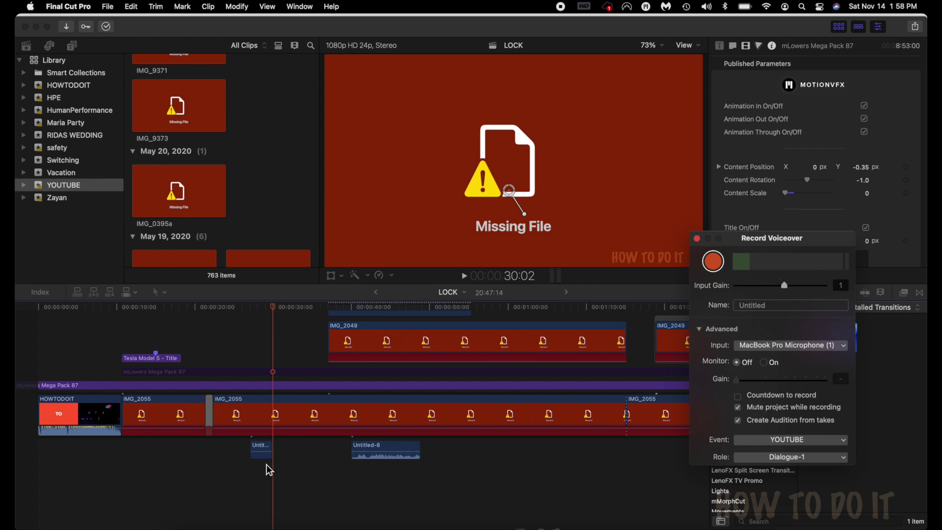
{"action": "mouse_move", "coordinate": [171, 519]}
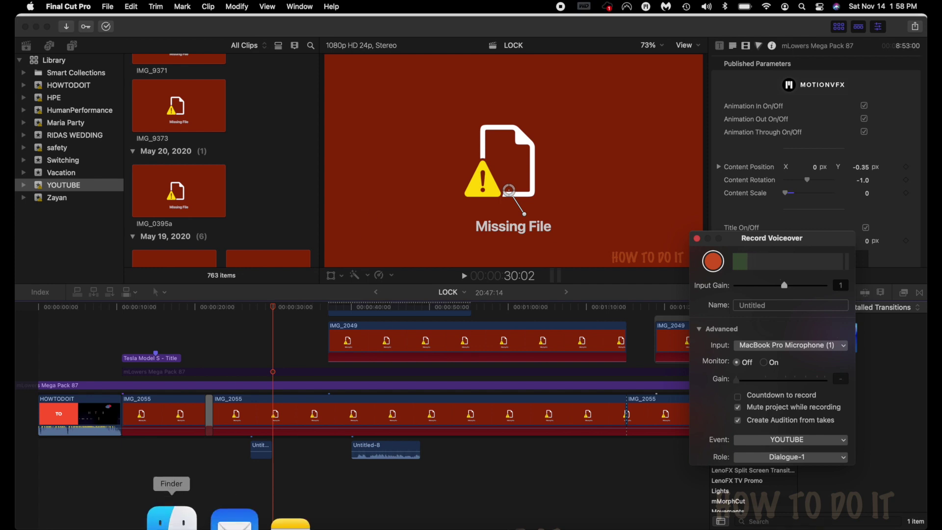
Step: Verify Final Cut Pro has Microphone access in Security & Privacy, then close System Preferences
{"action": "left_click", "coordinate": [302, 520]}
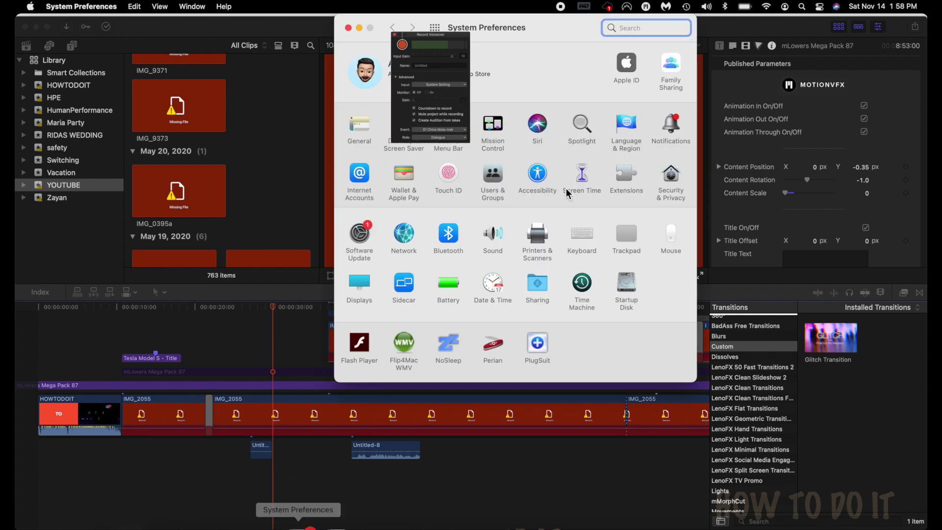
{"action": "left_click", "coordinate": [672, 183]}
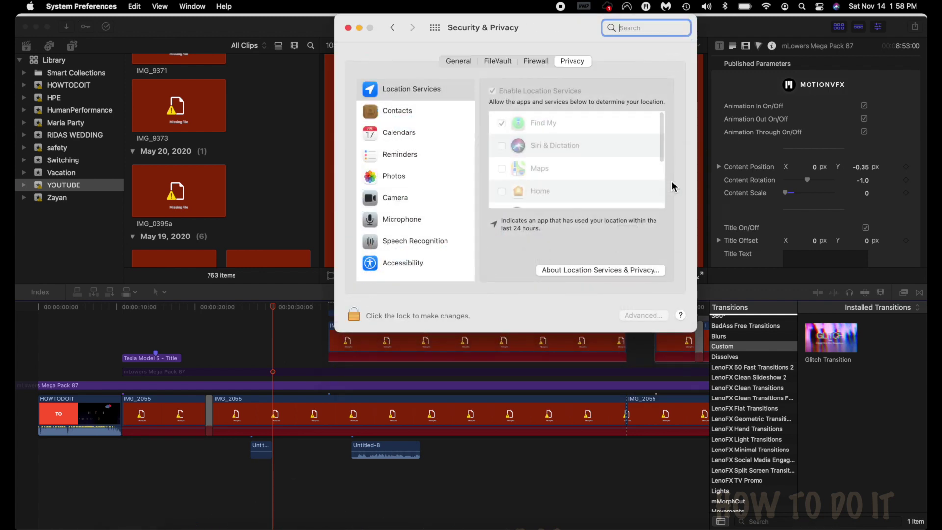
{"action": "left_click", "coordinate": [413, 220]}
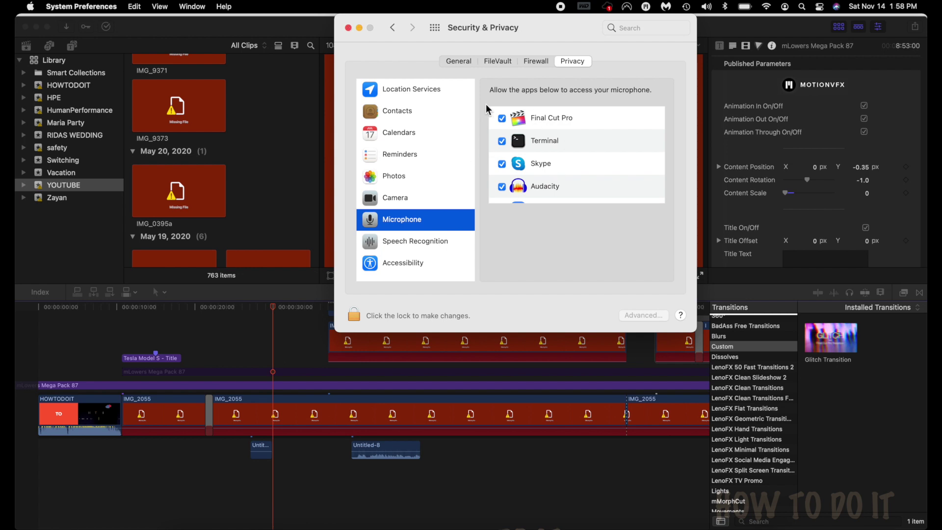
{"action": "left_click", "coordinate": [348, 28]}
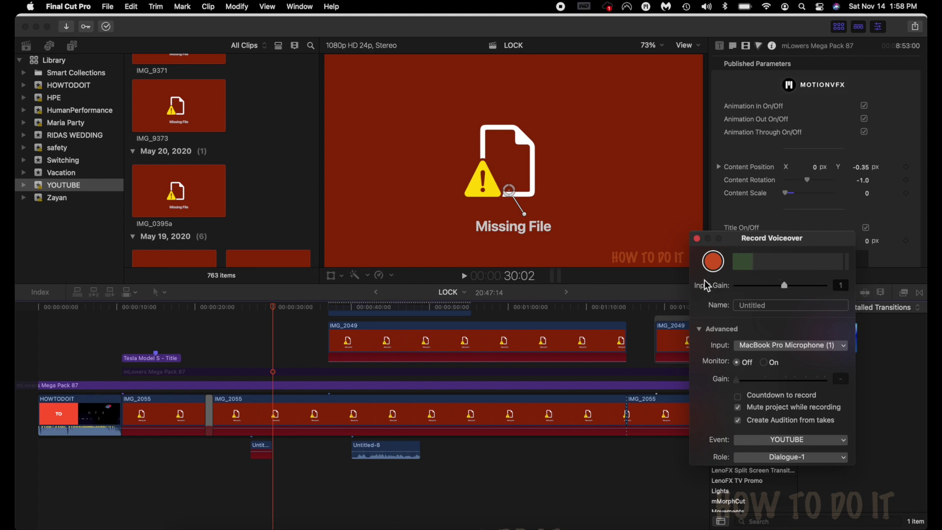
Step: Record another short voiceover take, then park the playhead near 51 seconds
{"action": "left_click", "coordinate": [716, 266]}
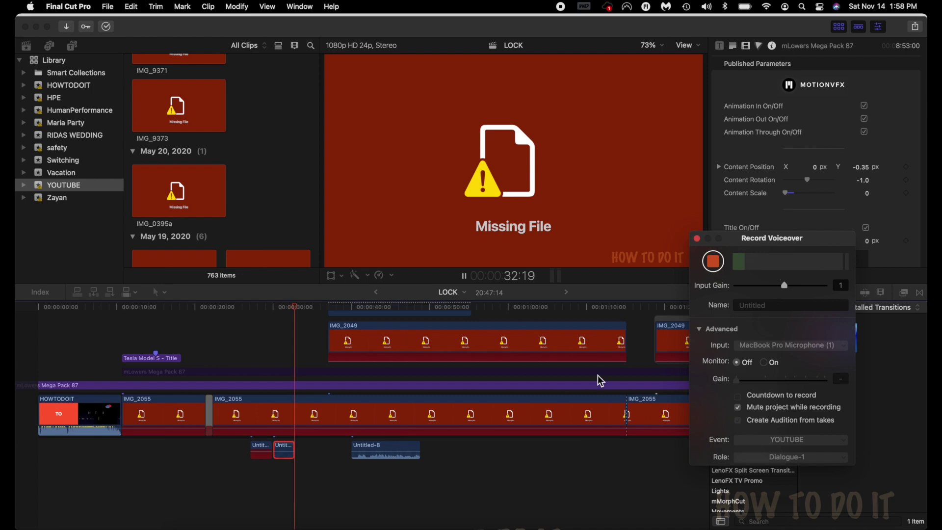
{"action": "left_click", "coordinate": [714, 262]}
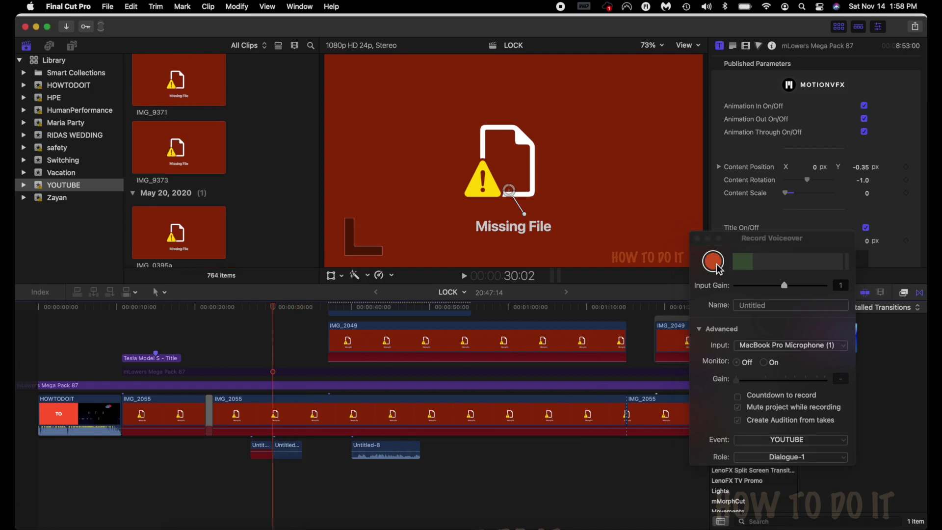
{"action": "left_click", "coordinate": [447, 445]}
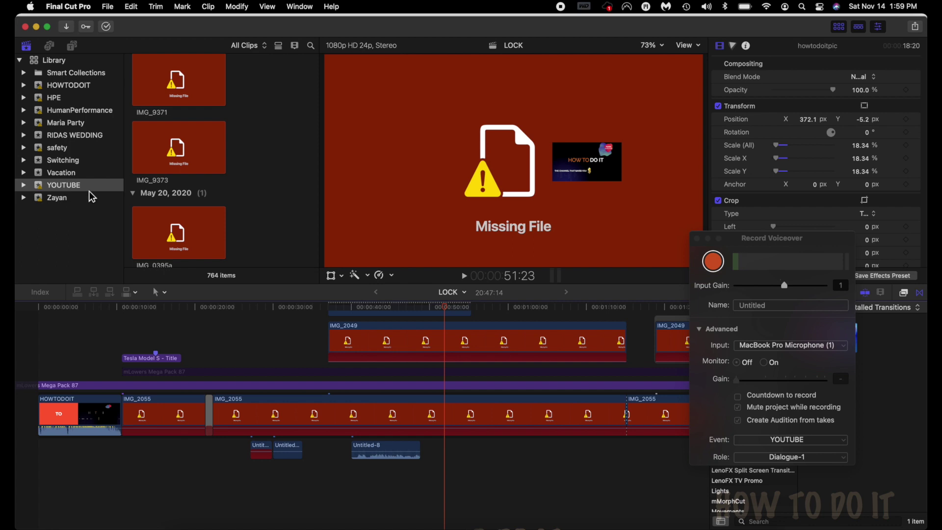
Step: Send takes to the HumanPerformance event and place the playhead at about one minute
{"action": "left_click", "coordinate": [803, 440]}
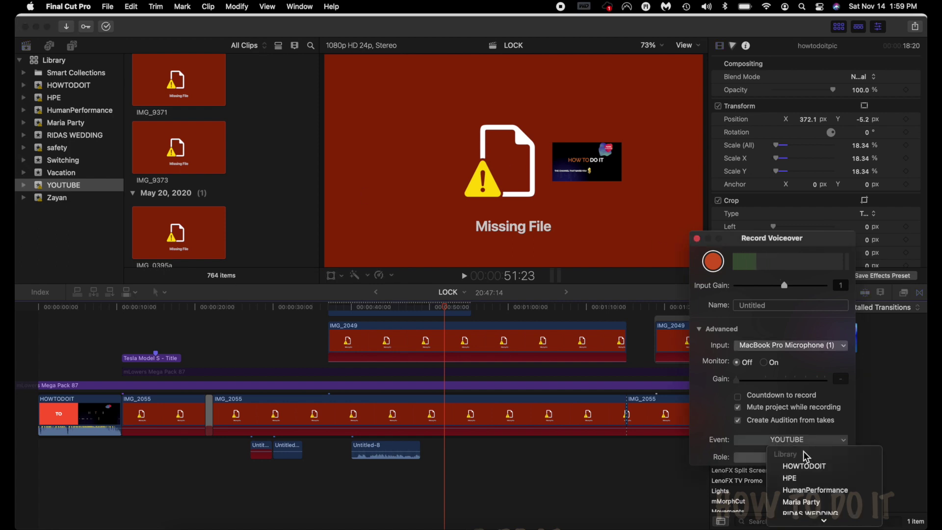
{"action": "left_click", "coordinate": [815, 489]}
{"action": "left_click", "coordinate": [511, 341]}
{"action": "left_click", "coordinate": [454, 311]}
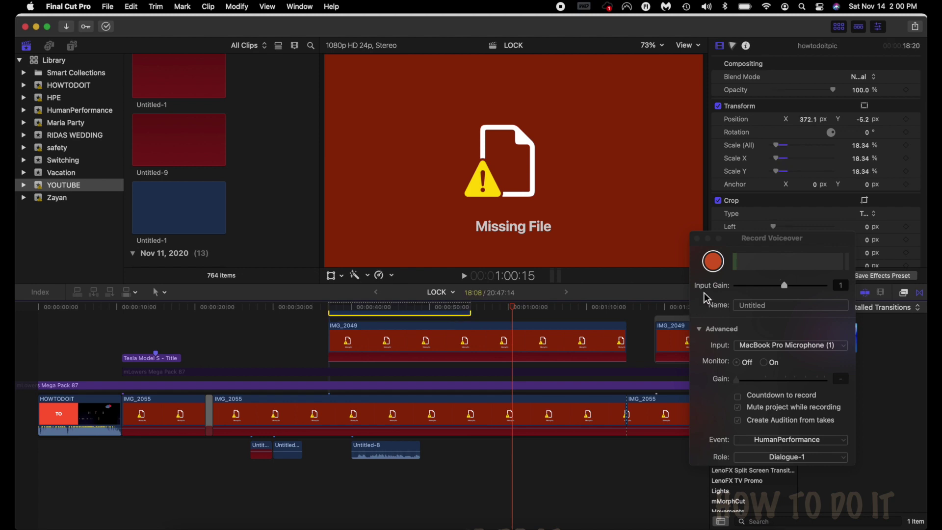
Step: Record a short voiceover take into HumanPerformance and play it back
{"action": "left_click", "coordinate": [712, 262]}
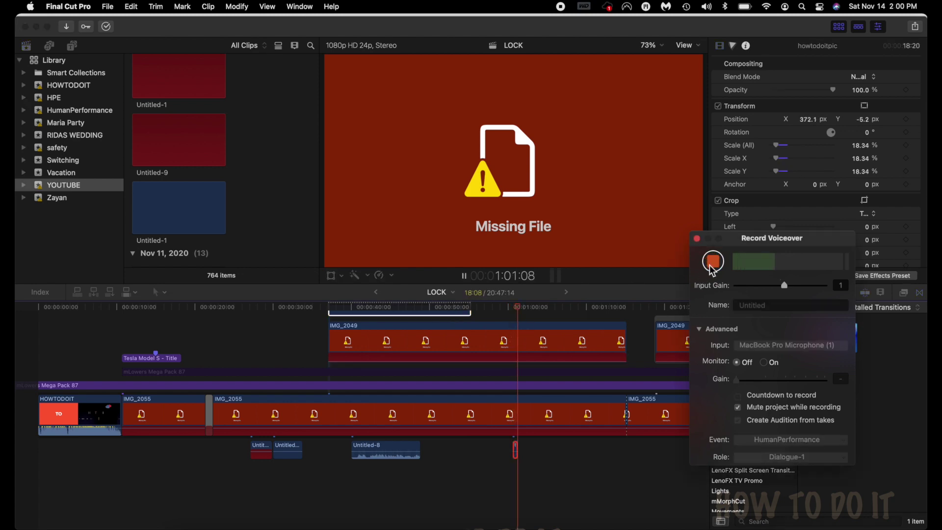
{"action": "left_click", "coordinate": [712, 265]}
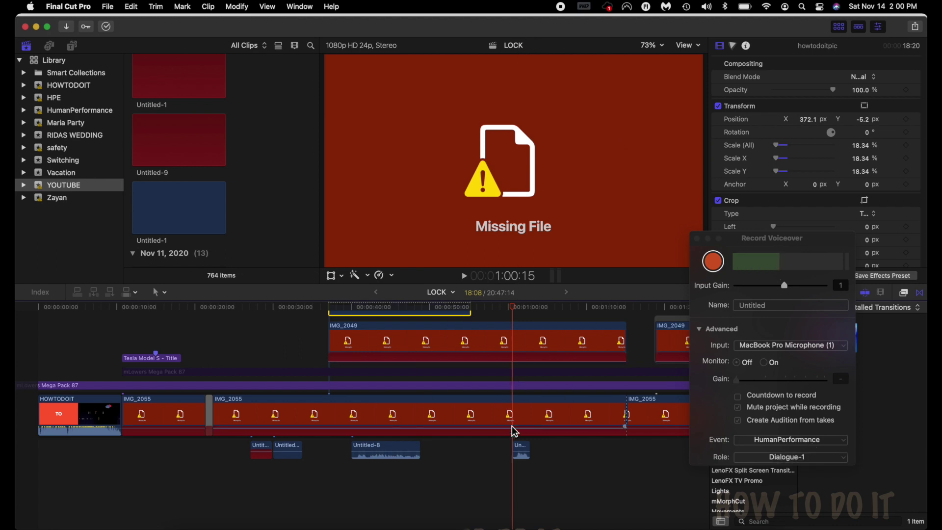
{"action": "left_click", "coordinate": [466, 278]}
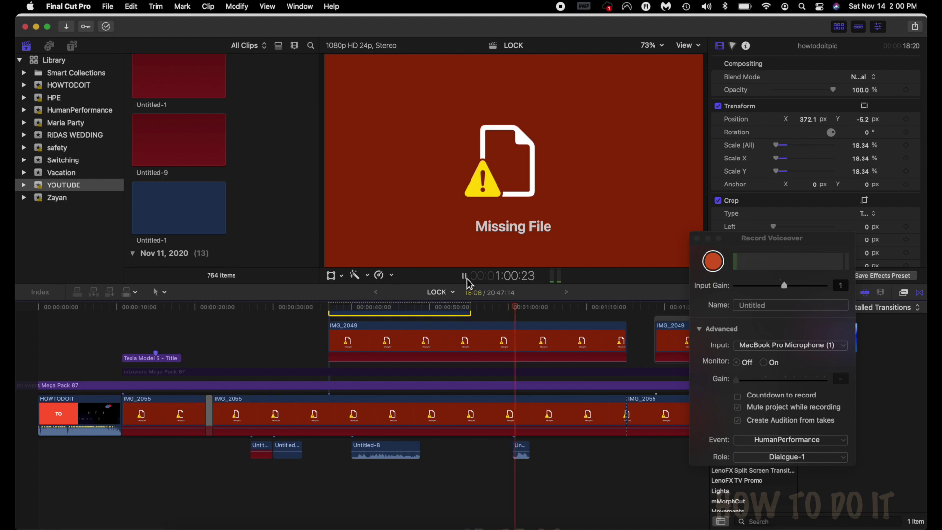
{"action": "left_click", "coordinate": [467, 278]}
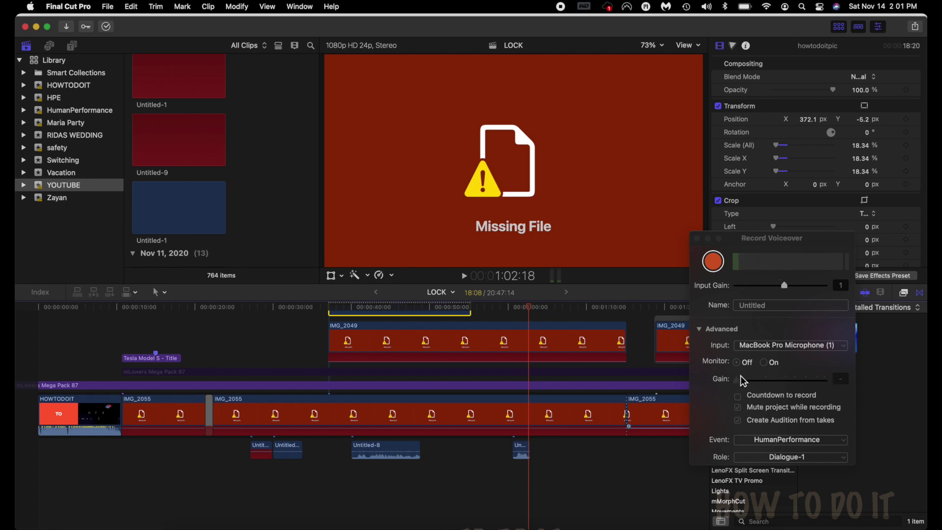
Step: Set Monitor to On, keep role Dialogue-1, and leave input gain at about 1
{"action": "left_click", "coordinate": [767, 365]}
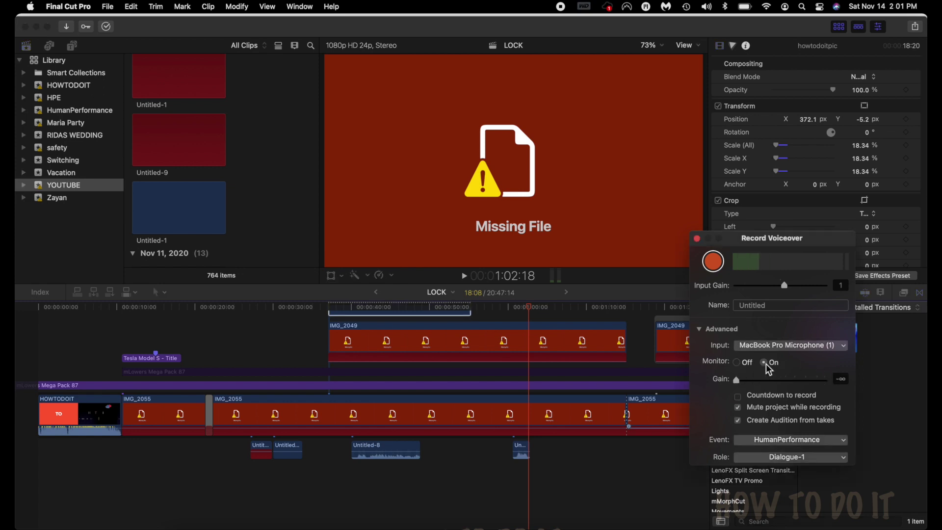
{"action": "left_click", "coordinate": [790, 459]}
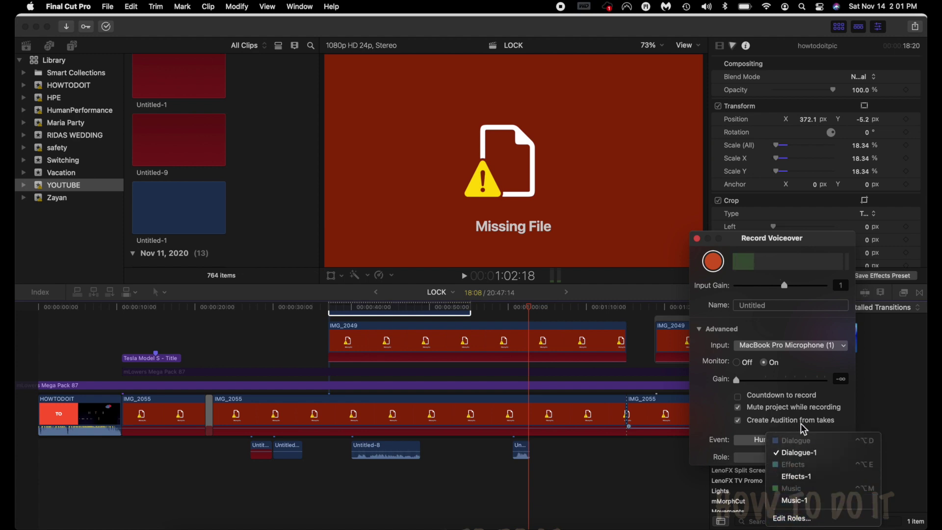
{"action": "left_click", "coordinate": [846, 403]}
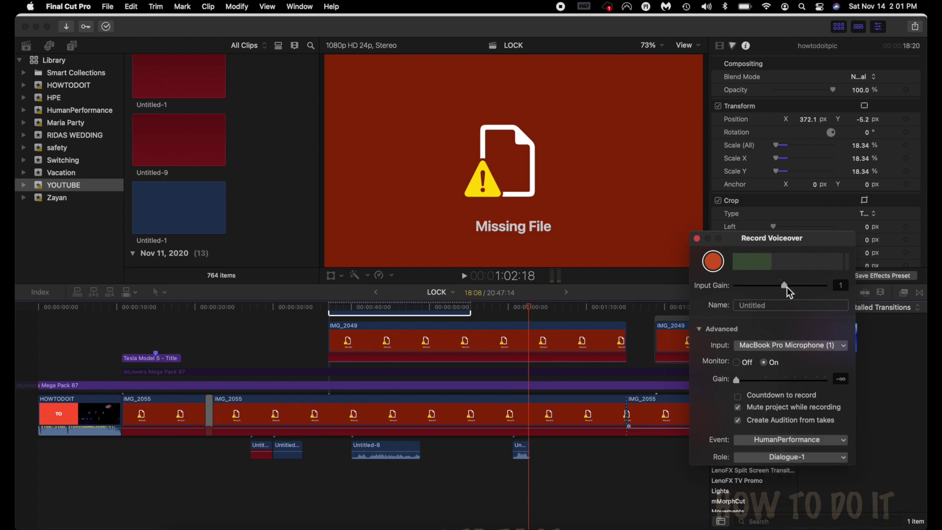
{"action": "left_click_drag", "start_coordinate": [787, 287], "coordinate": [787, 286]}
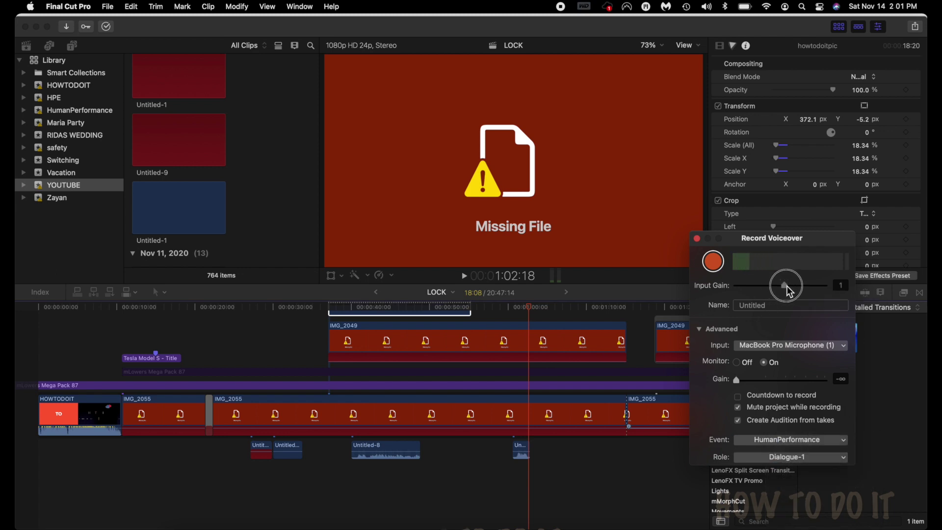